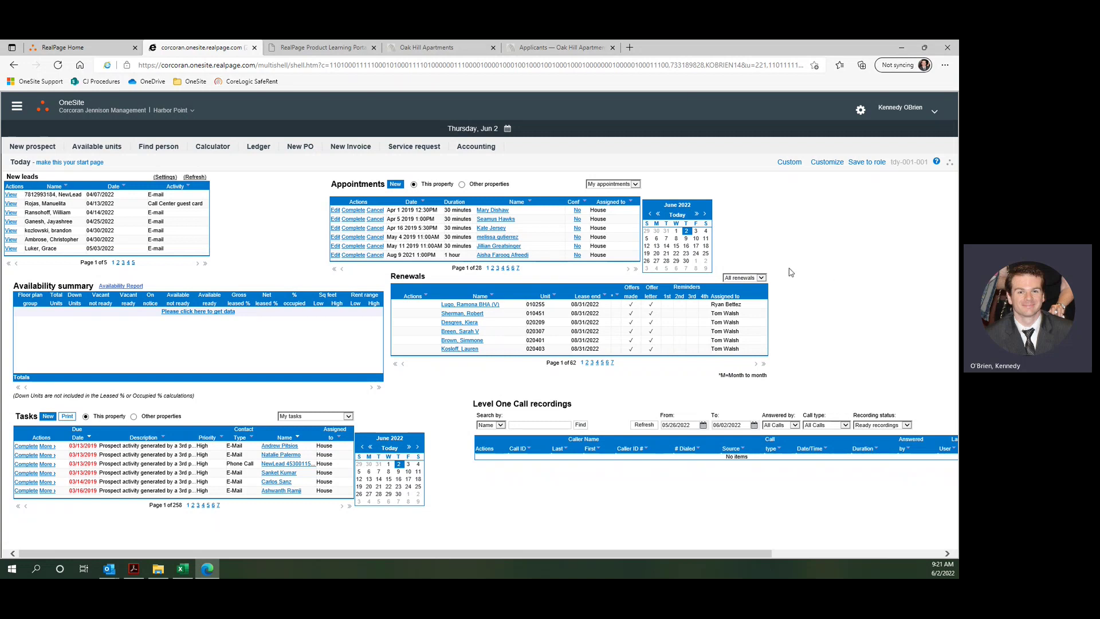
Open the Customize layout dialog for the Today page
click(827, 164)
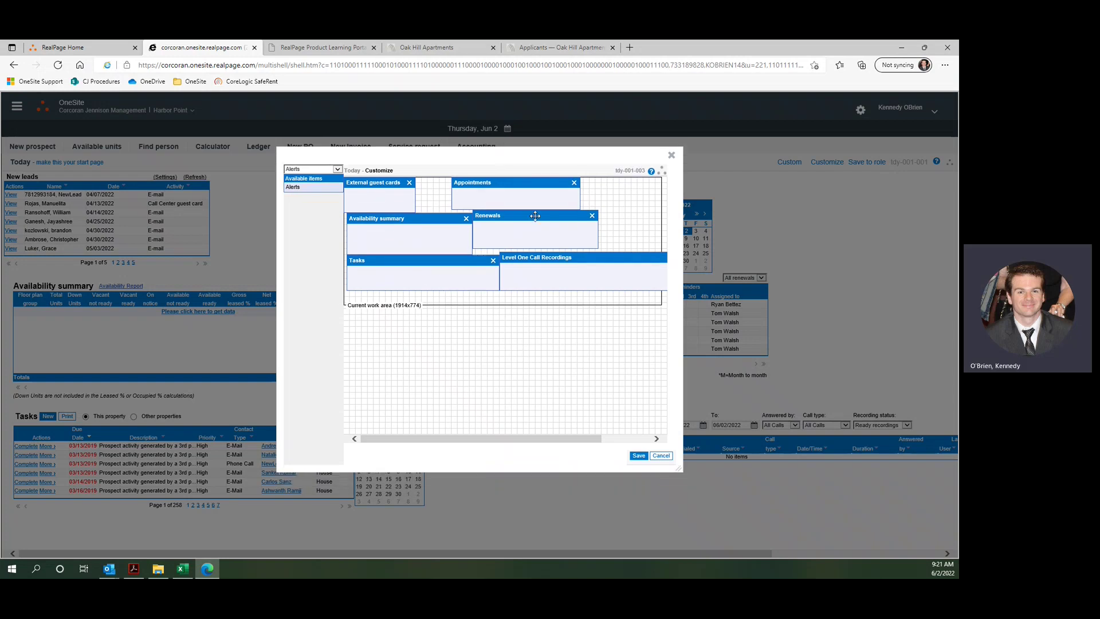
Move the Tasks module below the work-area line
drag(531, 159, 814, 190)
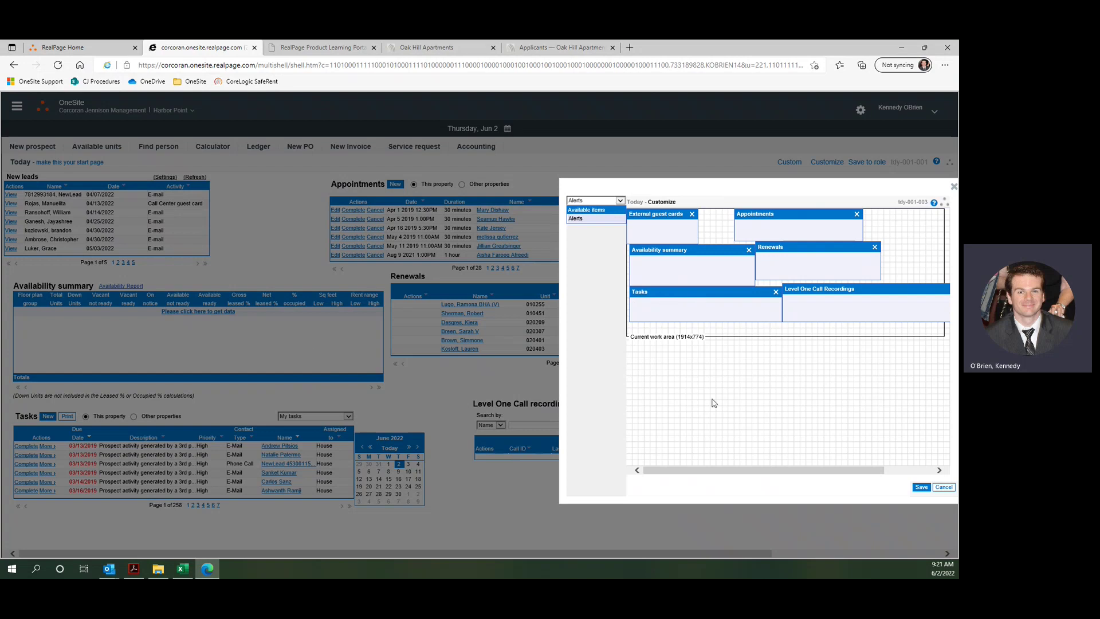
drag(680, 292, 691, 349)
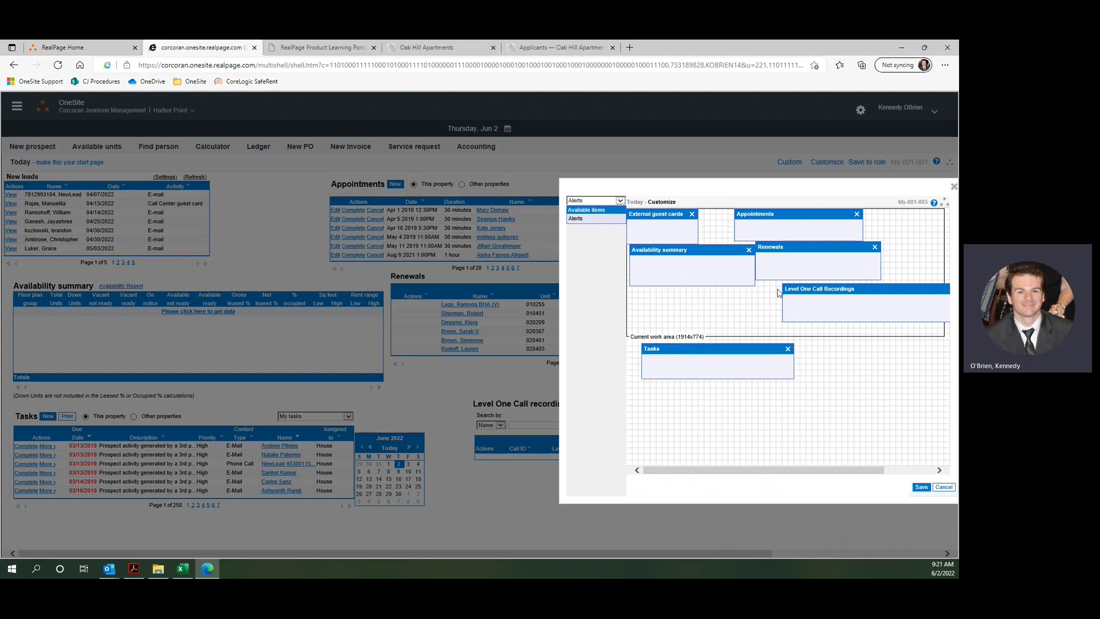
drag(578, 187, 370, 143)
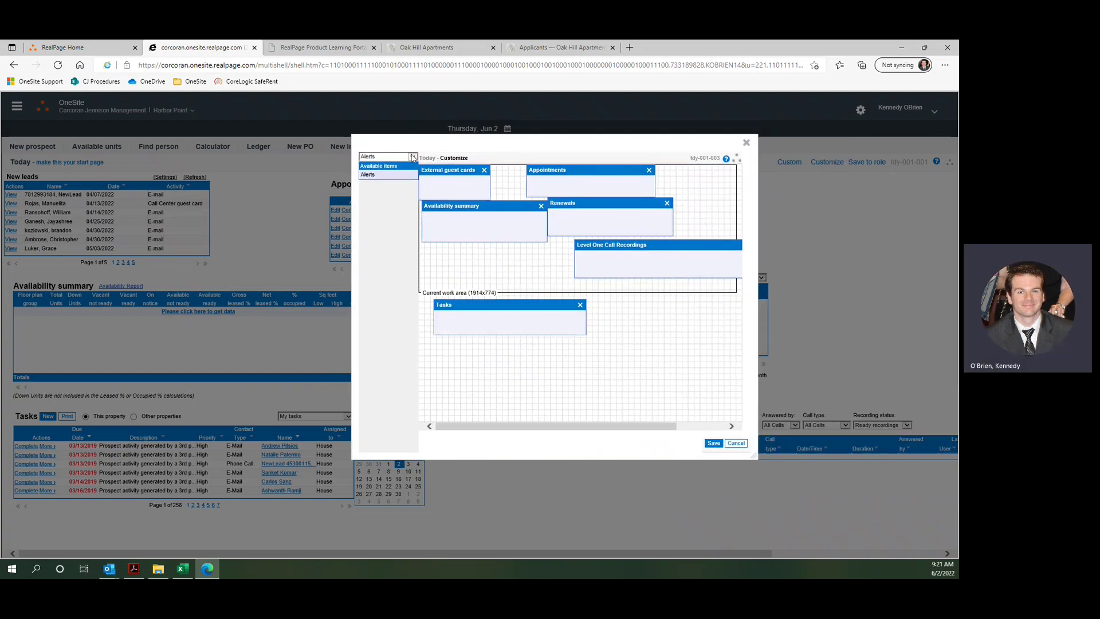
Add Online Leasing Responsive Activity to the layout from the Online Leasing Responsive category
click(376, 157)
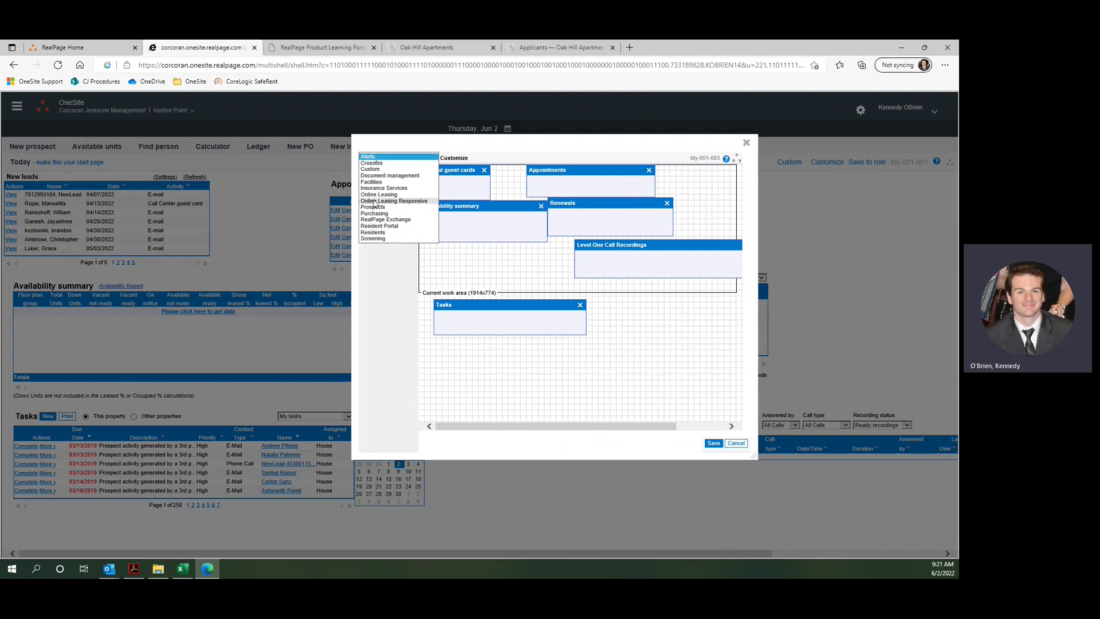
click(412, 204)
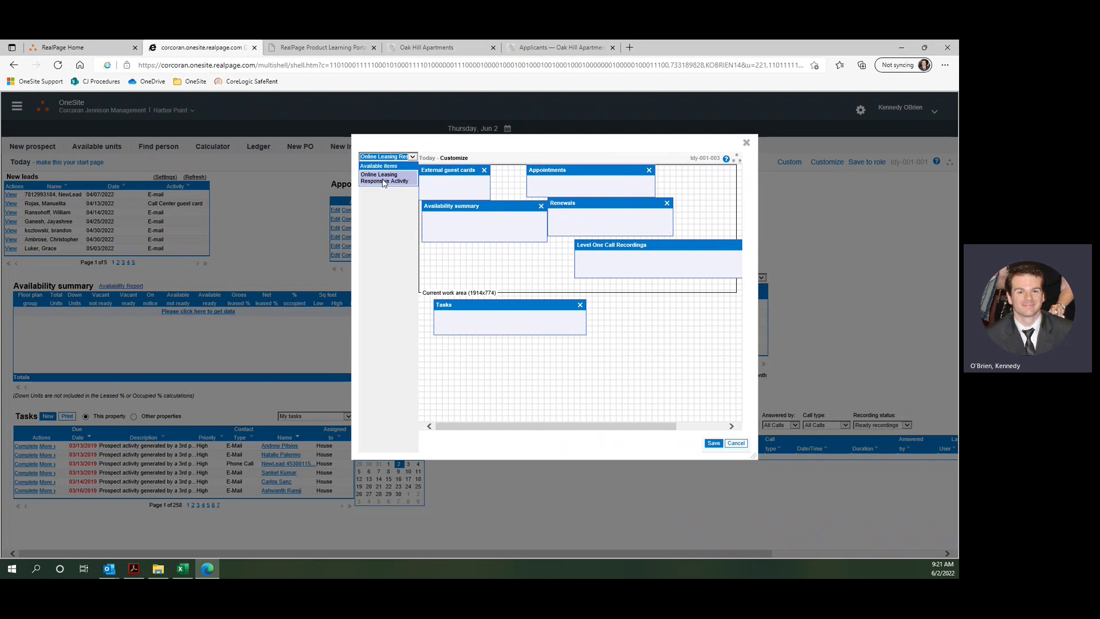
click(384, 180)
drag(384, 180, 461, 226)
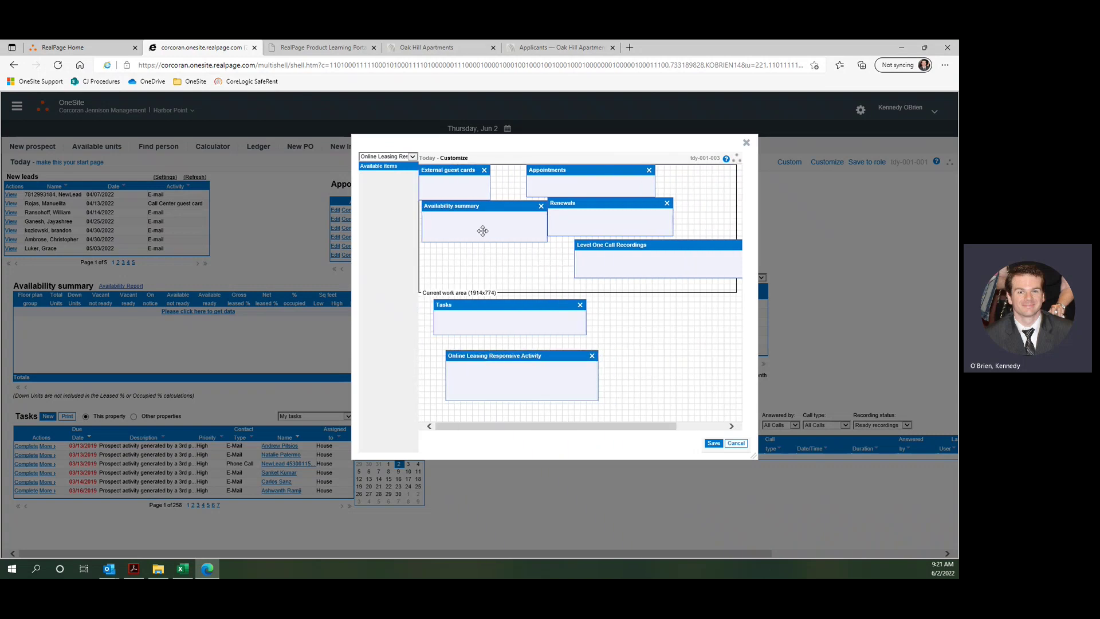
Place Online Leasing Responsive Activity below Tasks; shift Availability summary, External guest cards and Renewals
drag(516, 356, 498, 347)
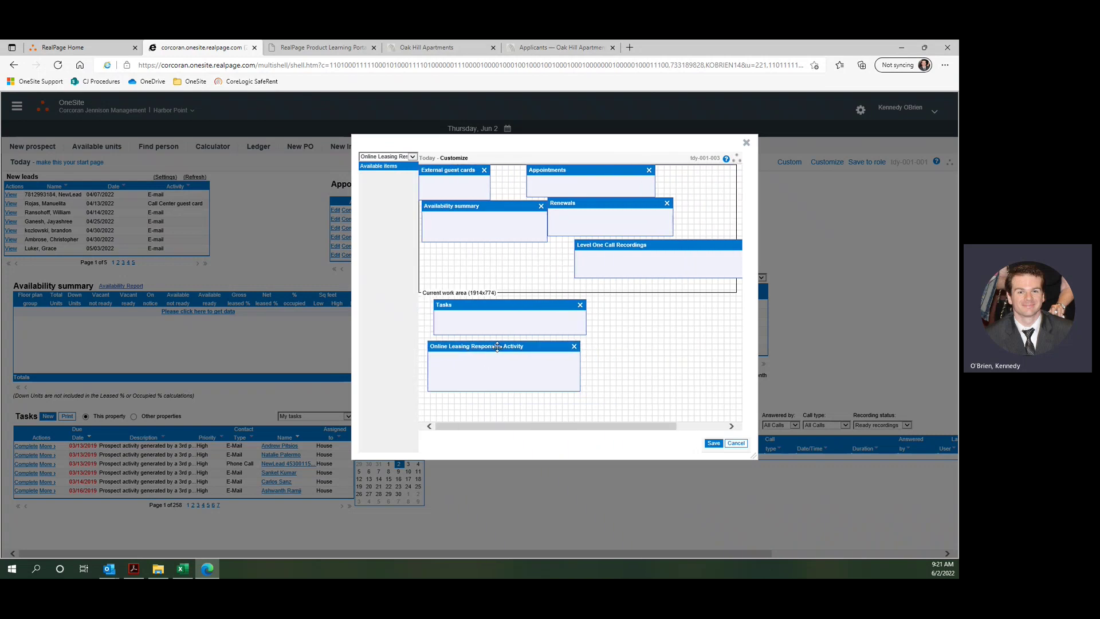
drag(508, 302, 599, 295)
drag(564, 431, 516, 431)
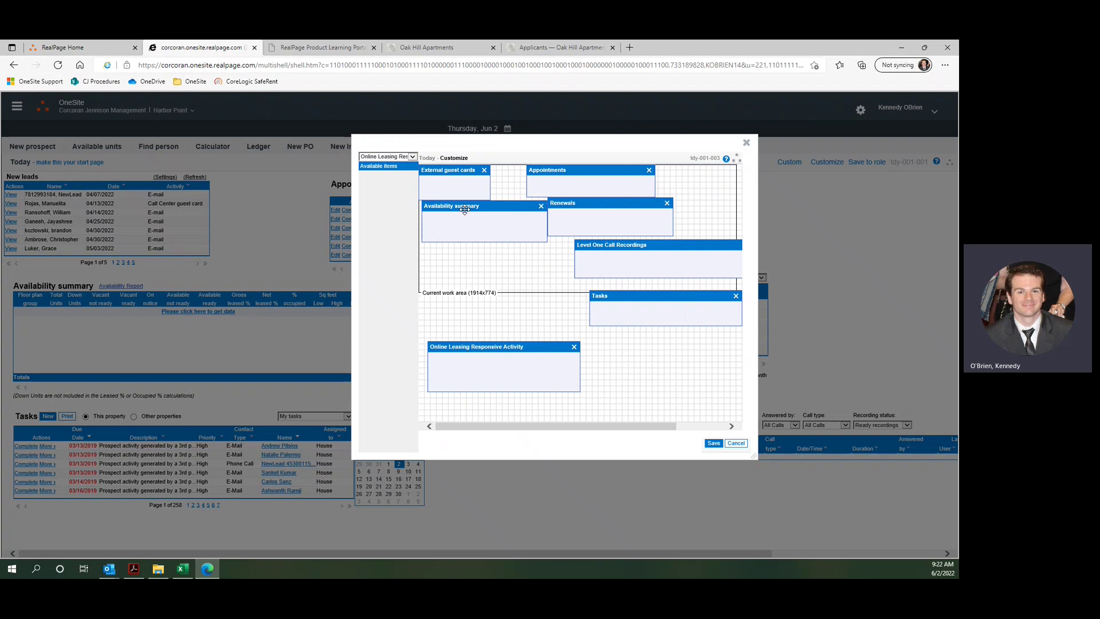
drag(465, 209, 471, 309)
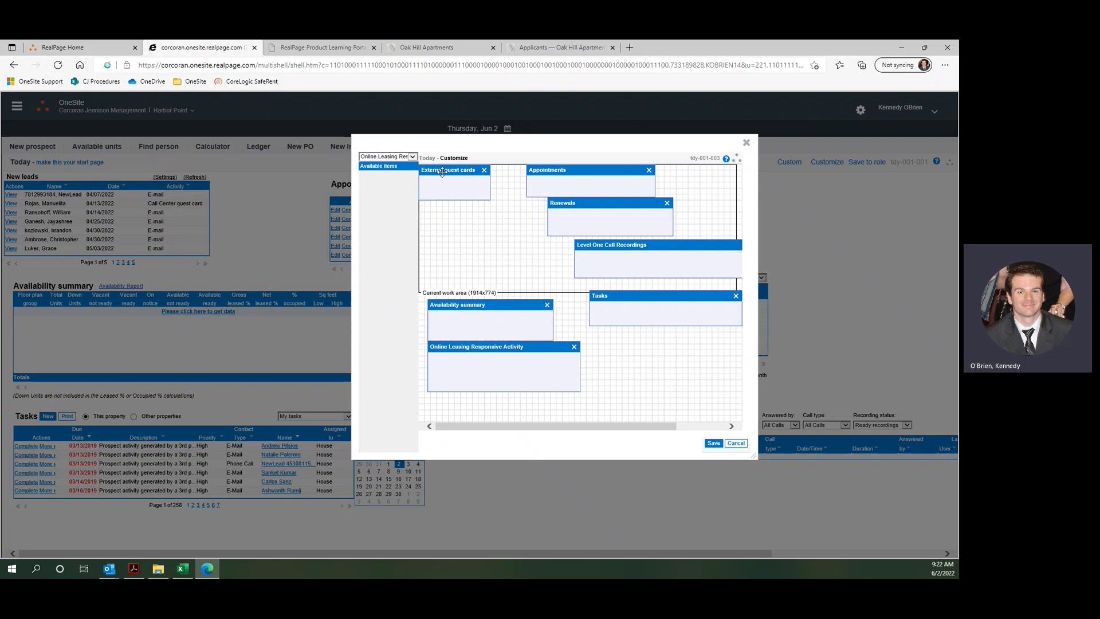
drag(442, 171, 451, 270)
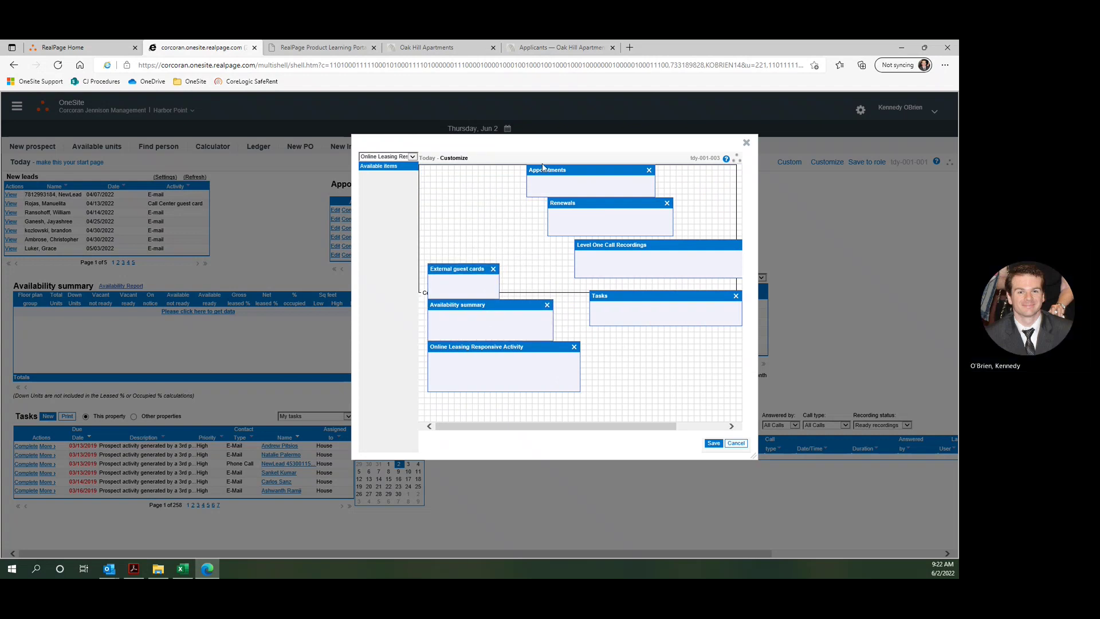
mouse_move(542, 166)
mouse_down()
mouse_move(519, 167)
mouse_move(534, 168)
mouse_up()
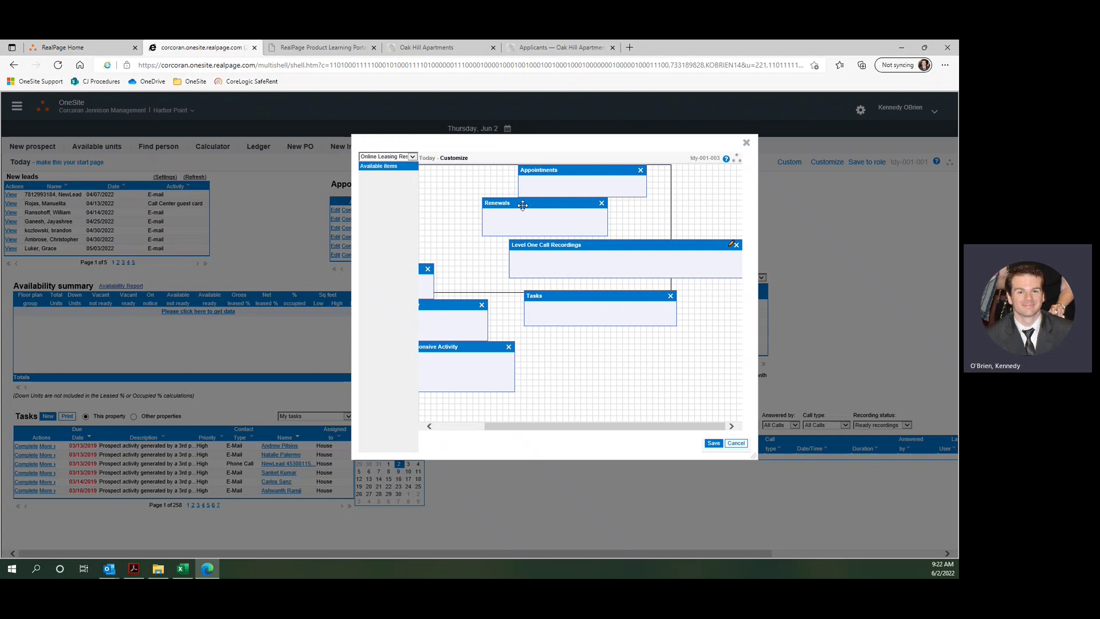
drag(522, 205, 574, 208)
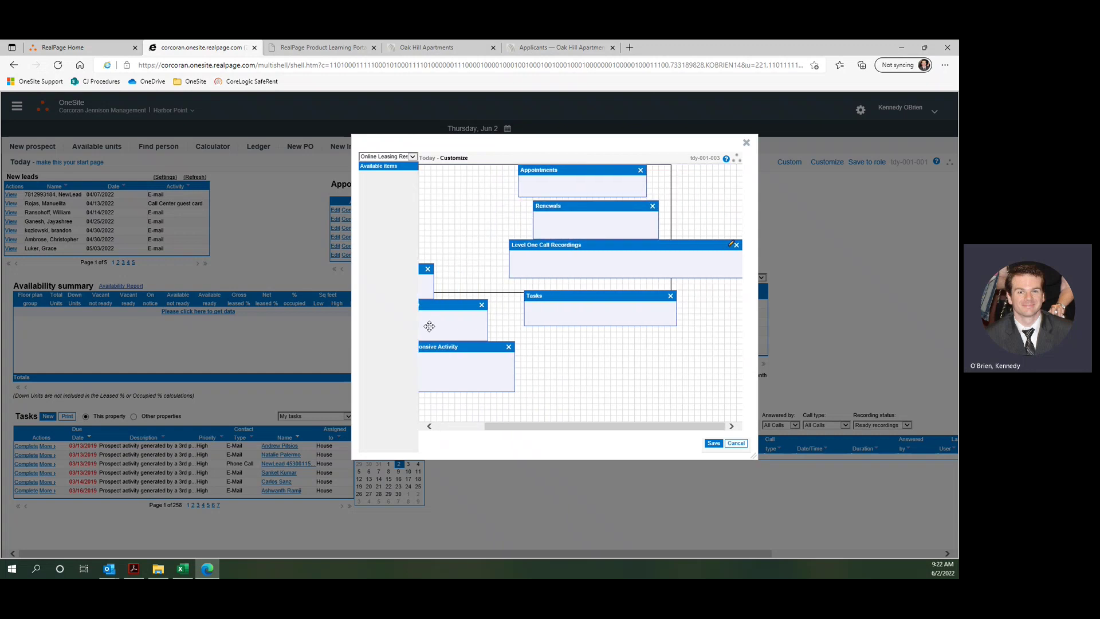
Put Online Leasing Responsive Activity at top, with Availability summary and External guest cards below
drag(446, 351, 503, 179)
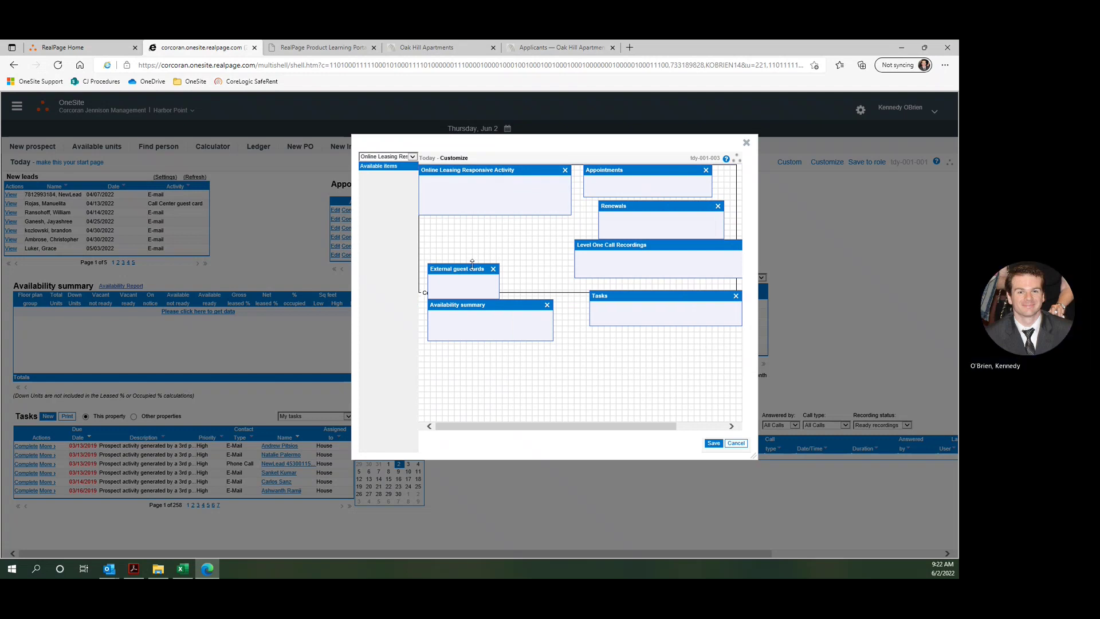
mouse_move(458, 270)
mouse_down()
mouse_move(456, 236)
mouse_move(479, 267)
mouse_up()
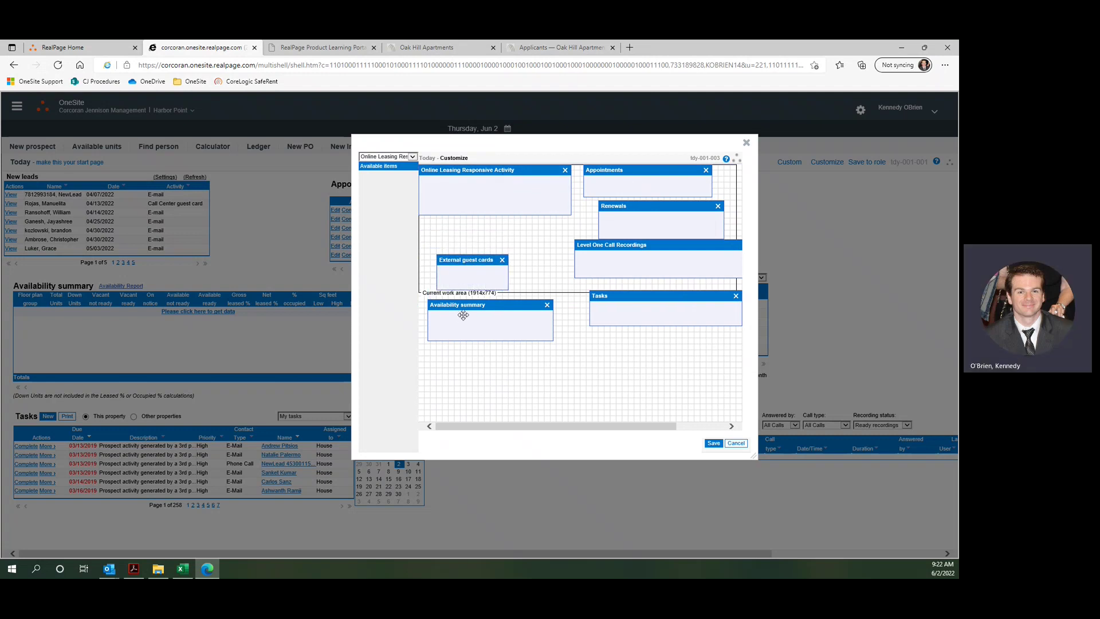
drag(462, 306, 458, 222)
drag(465, 259, 473, 360)
drag(476, 314, 467, 212)
drag(487, 363, 456, 264)
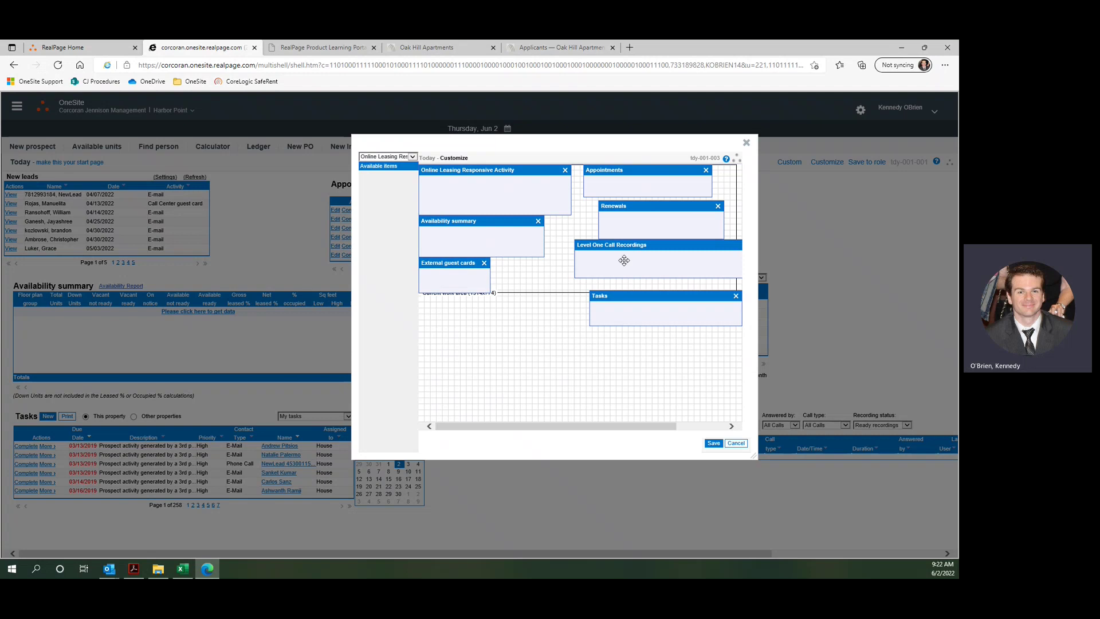
Remove Level One Call Recordings and fit Tasks directly beneath Renewals
drag(644, 246, 473, 358)
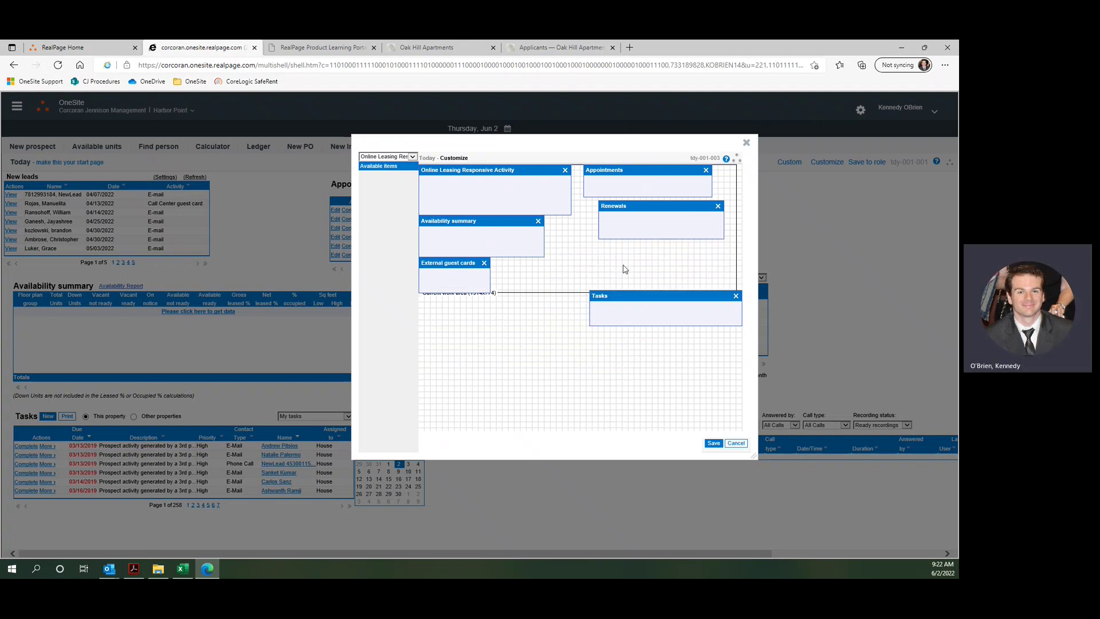
drag(617, 300, 604, 267)
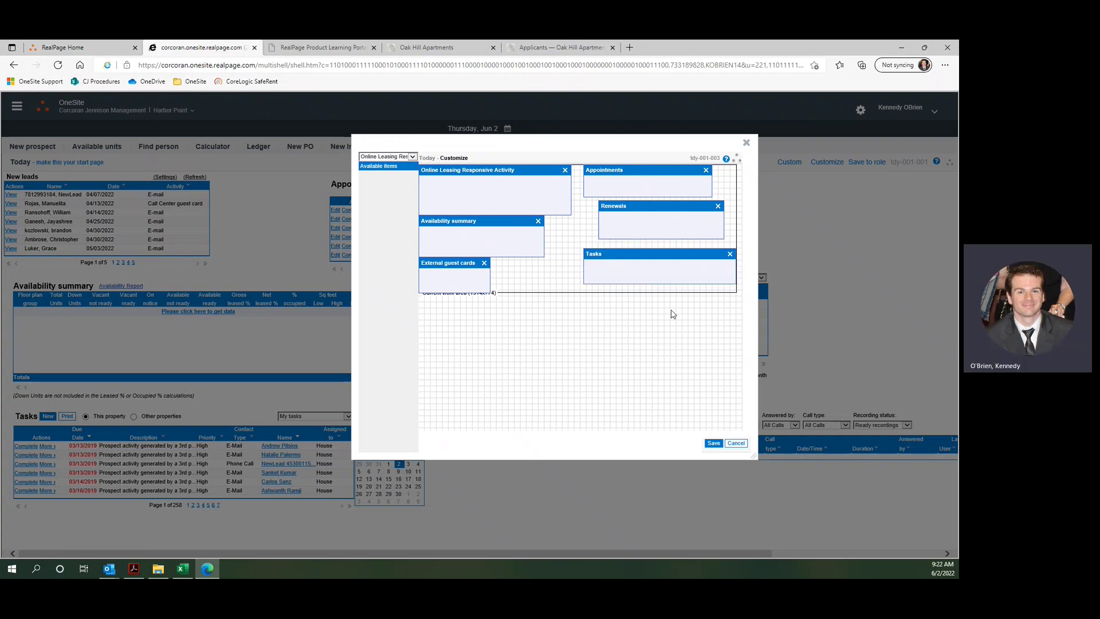
click(410, 157)
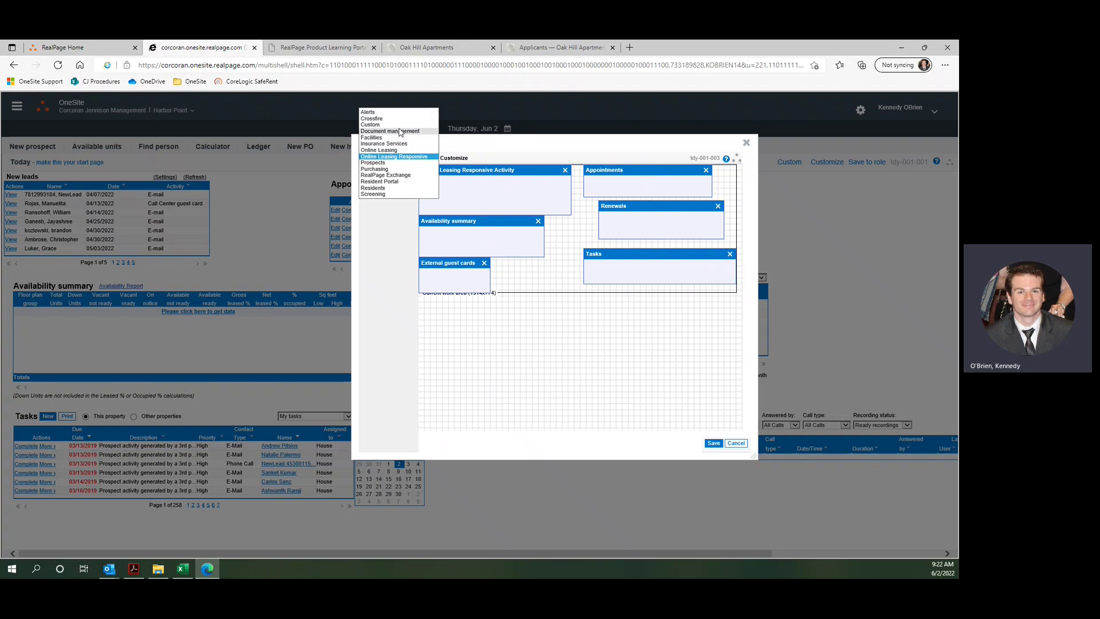
Add Level One Call Recordings from the Crossfire category and save the Today layout
click(381, 119)
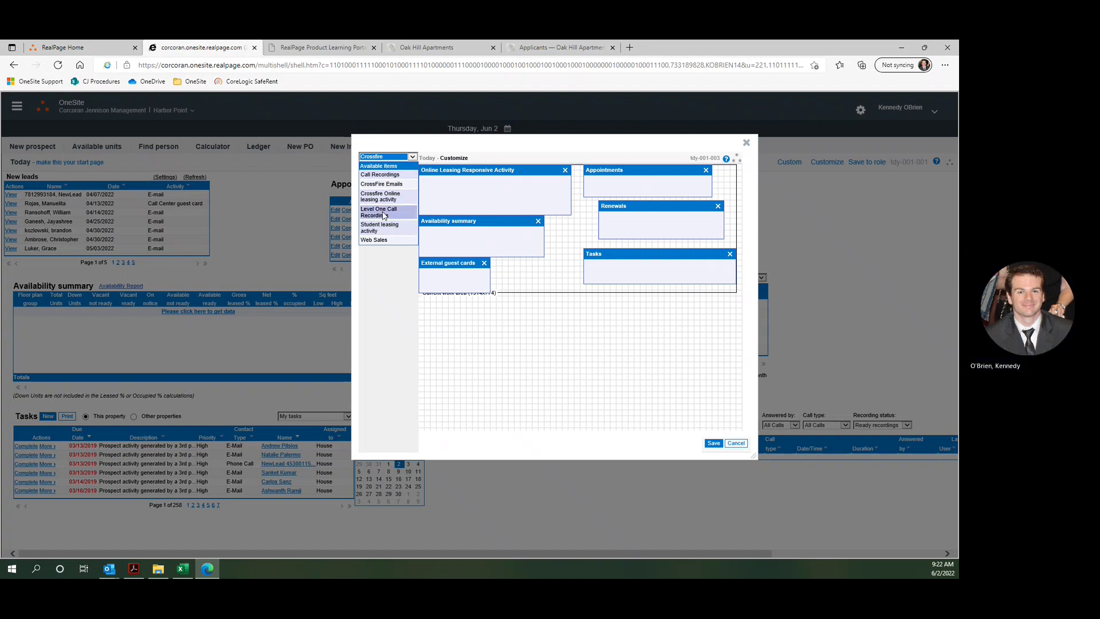
drag(389, 214, 427, 292)
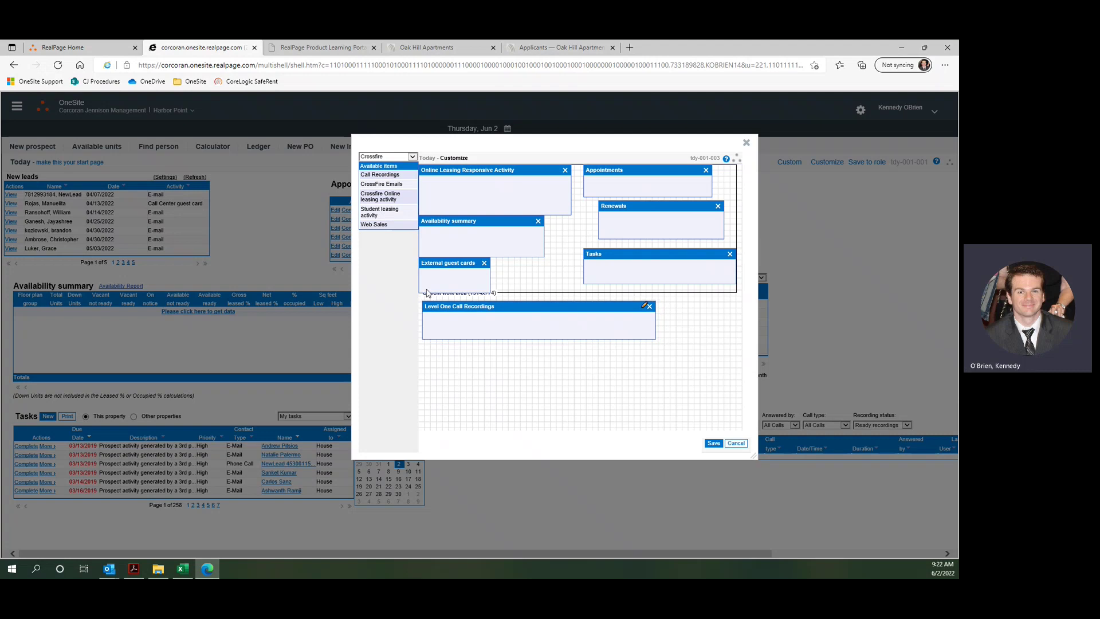
drag(512, 307, 513, 312)
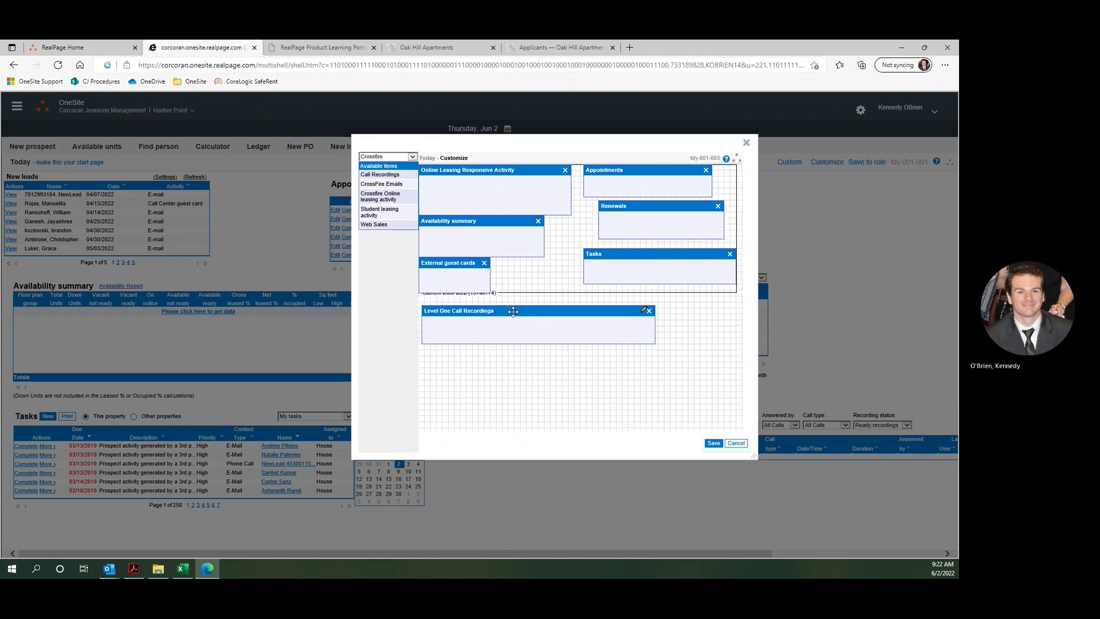
click(710, 444)
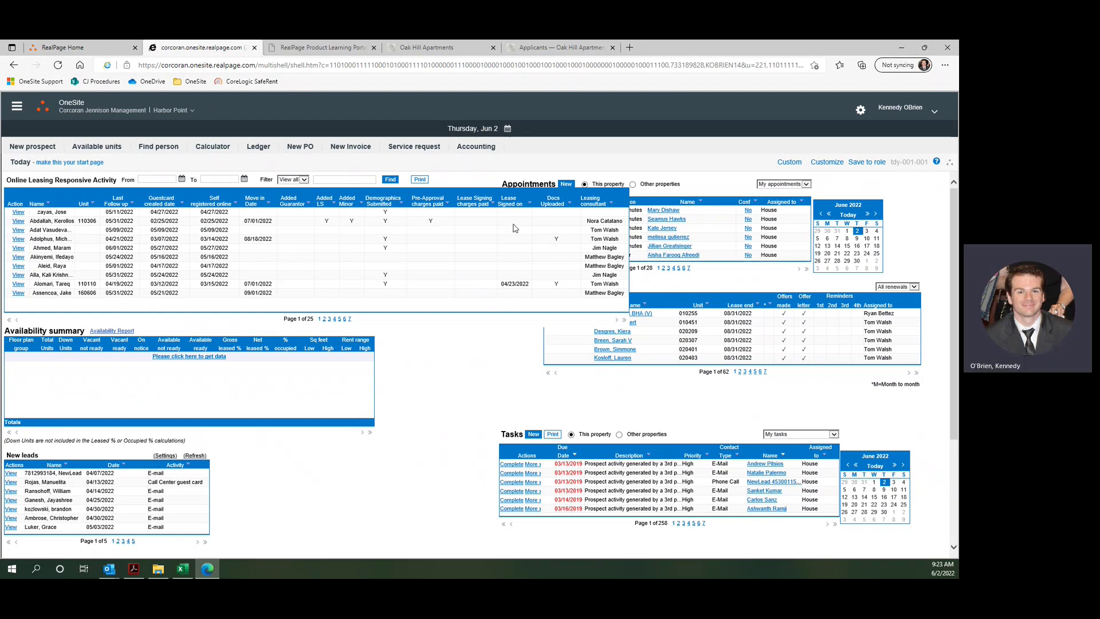
Sort the activity grid by leasing consultant in reverse order and go to page 2
click(611, 207)
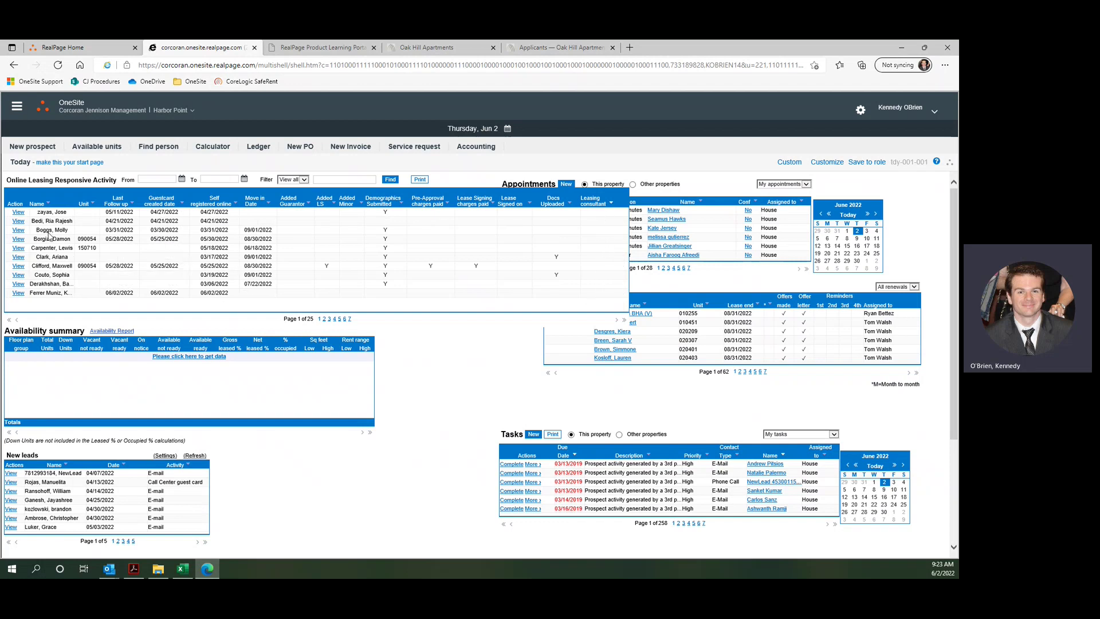
click(609, 206)
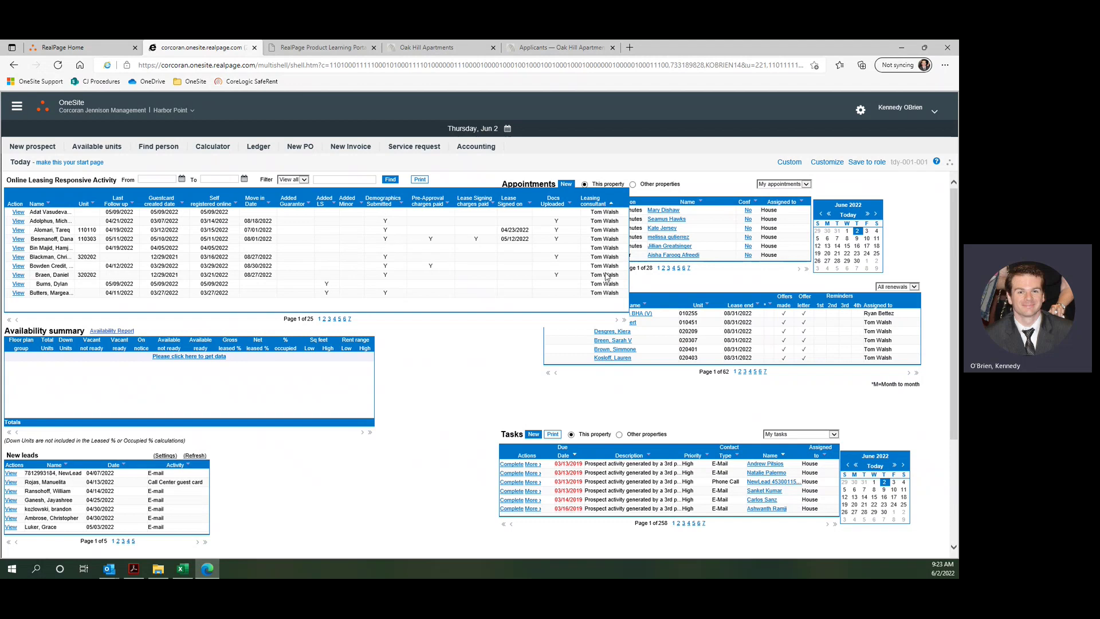
click(324, 319)
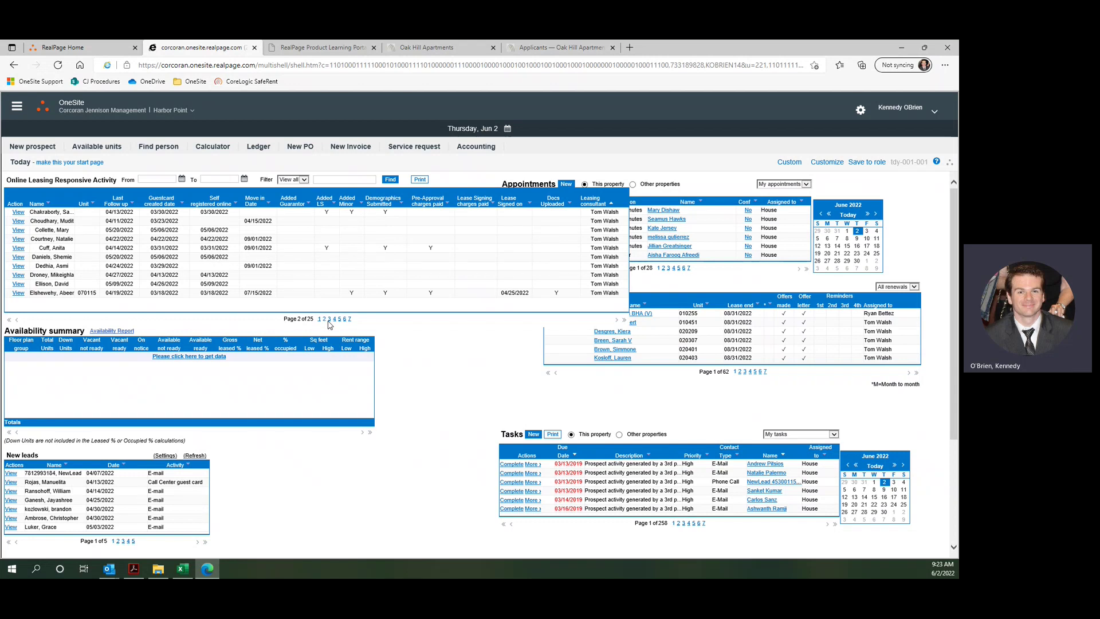
Page forward through the leasing activity results to page 17 of 25
click(329, 319)
click(334, 320)
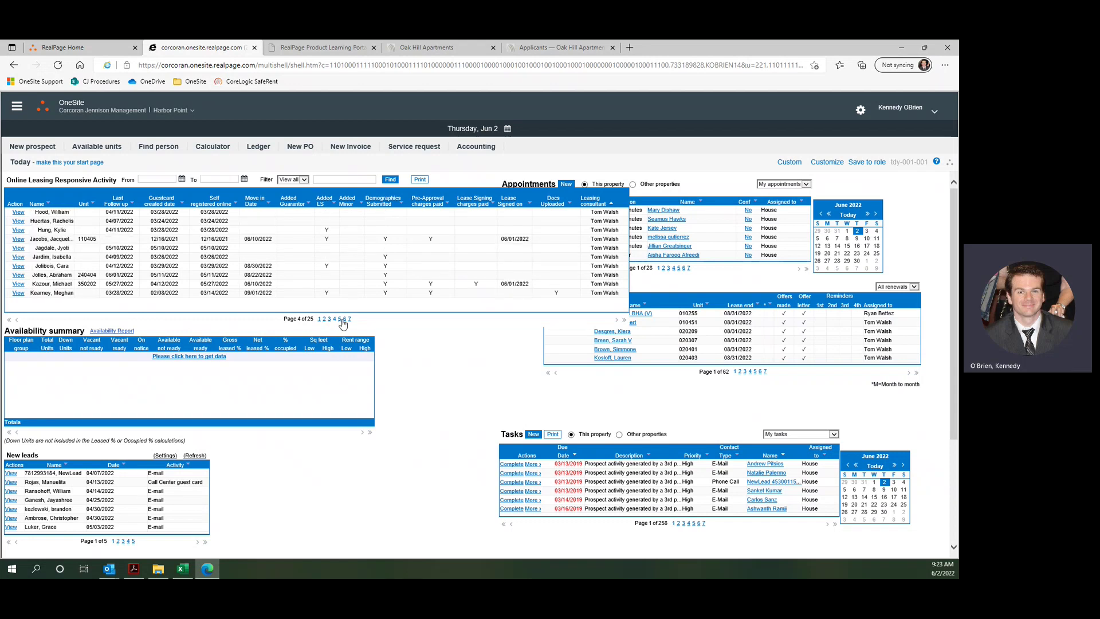
click(344, 321)
click(346, 321)
click(350, 320)
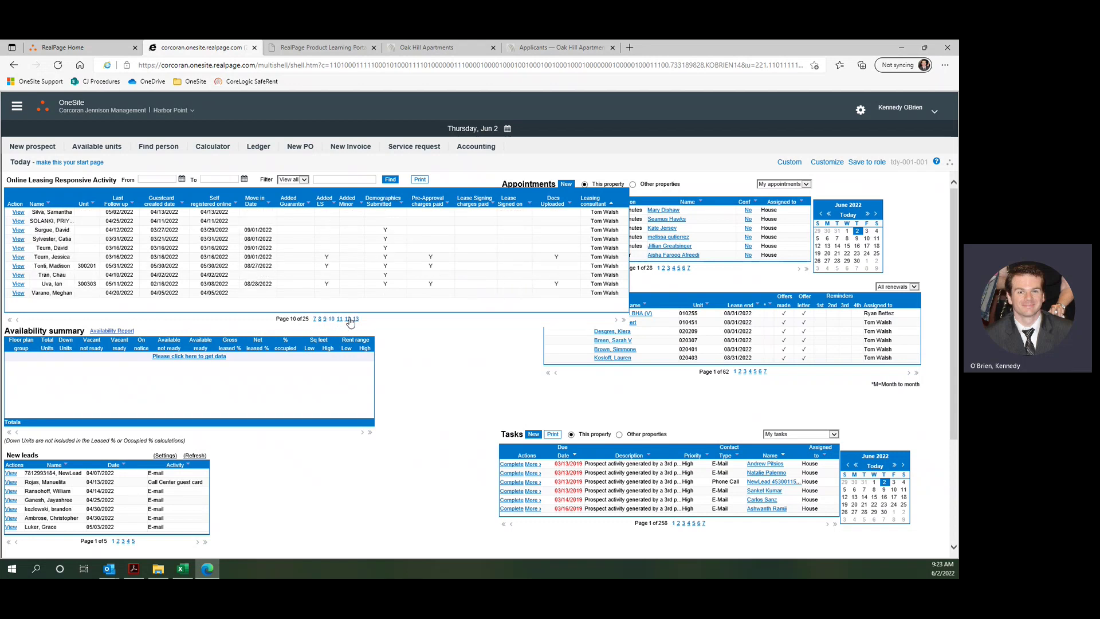
click(349, 320)
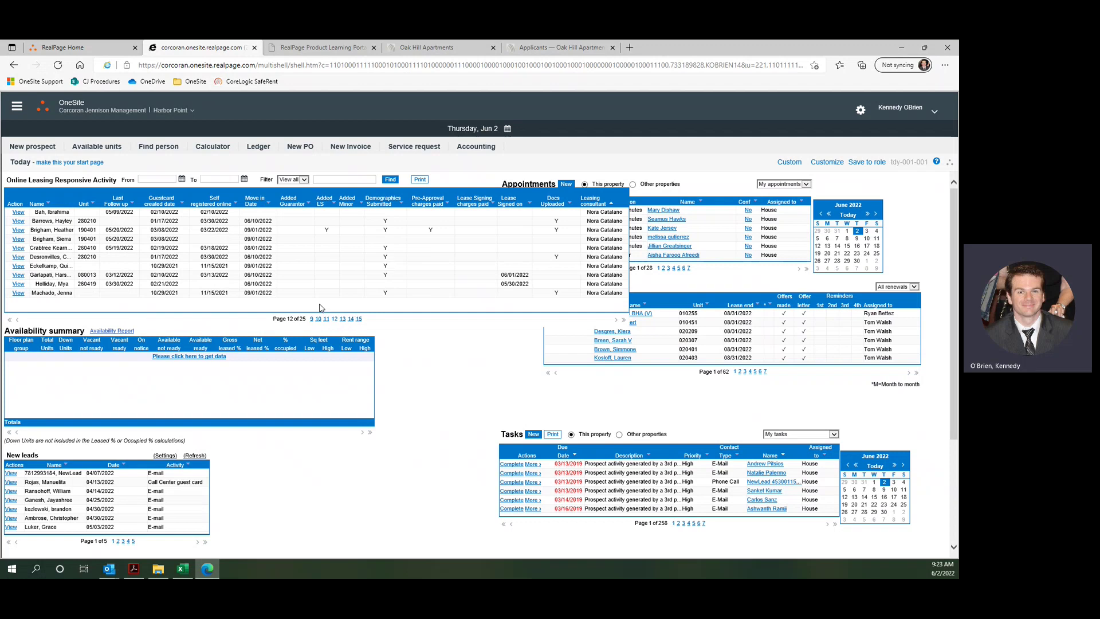
click(351, 319)
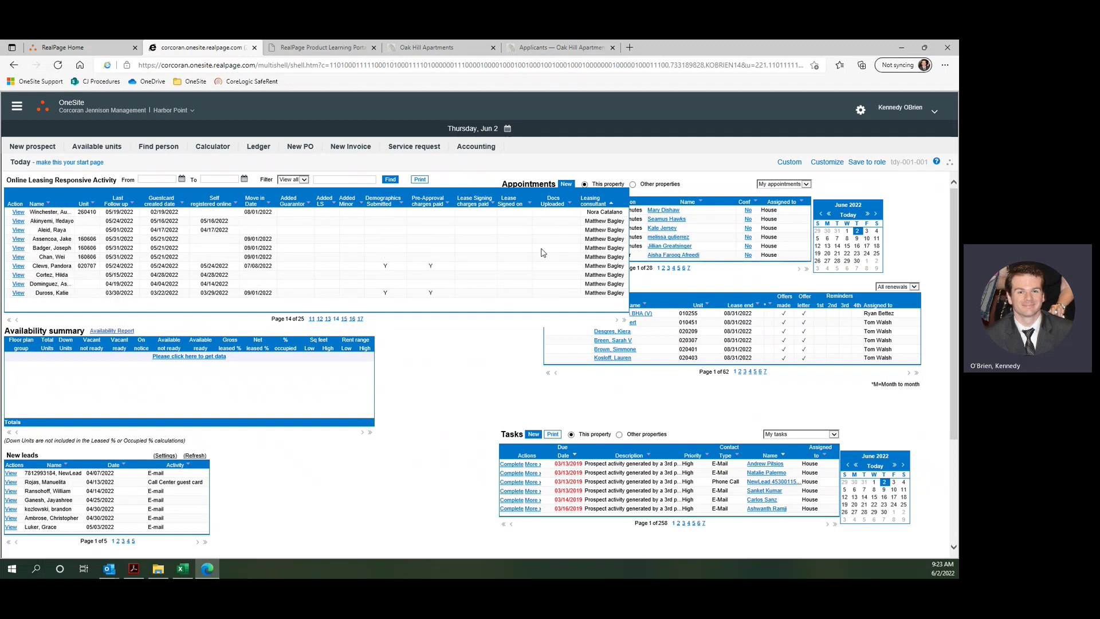
click(344, 319)
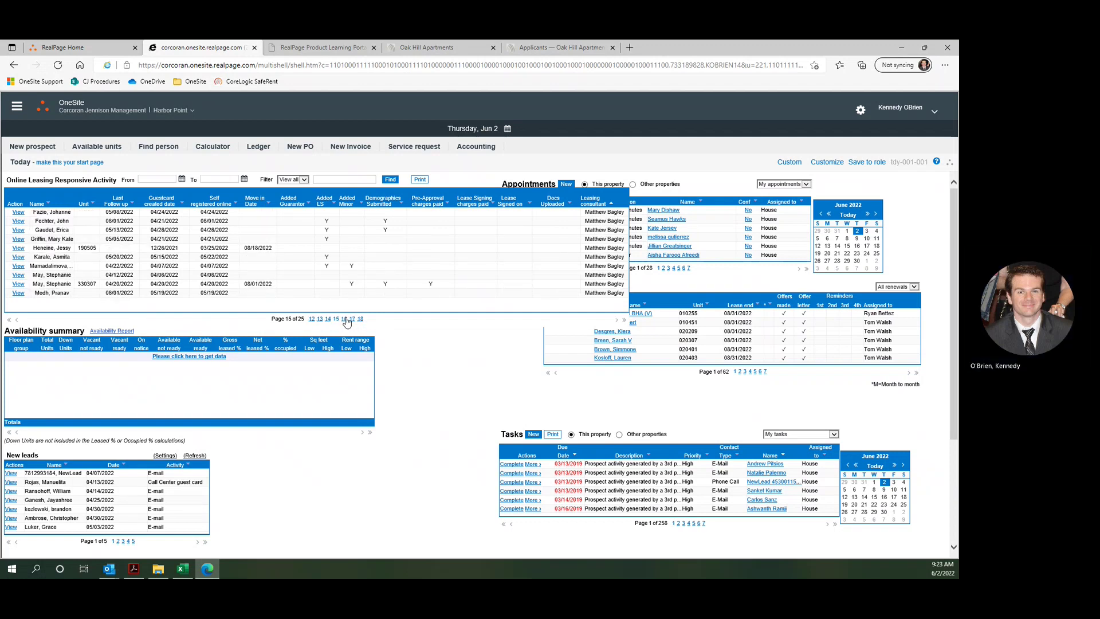
click(351, 319)
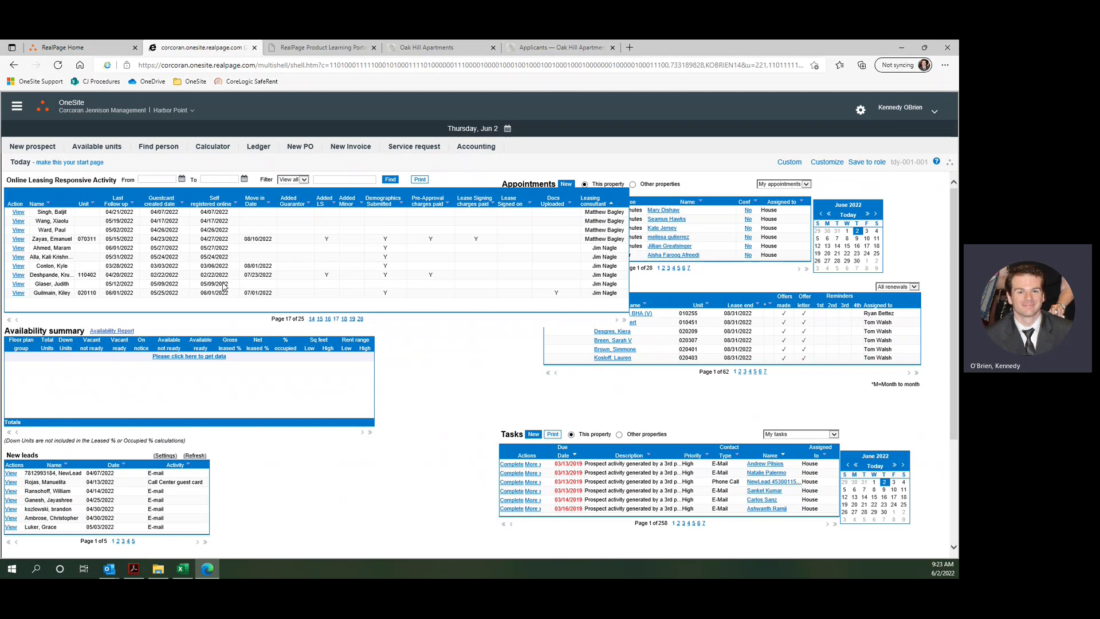
Clear the leasing consultant sort and sort the grid by Unit ascending
click(84, 206)
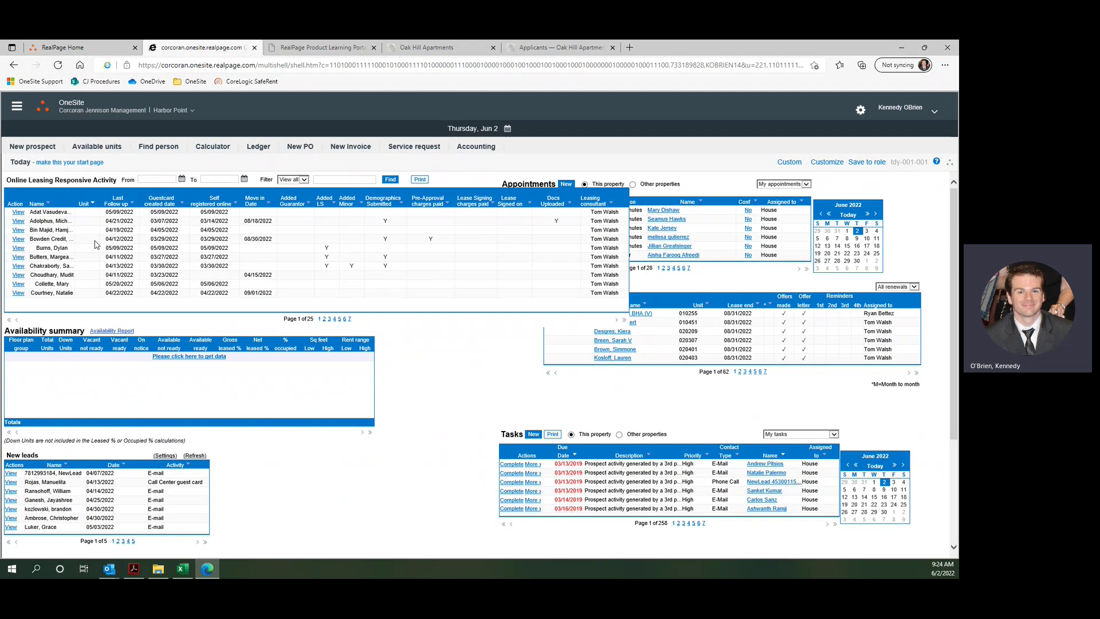
click(92, 208)
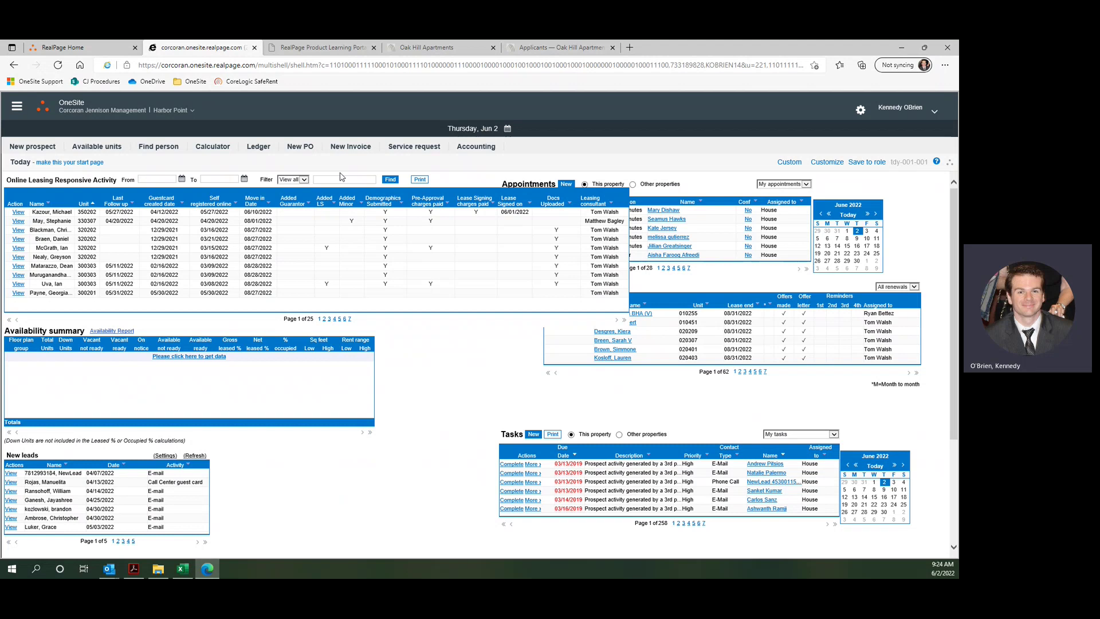
click(303, 180)
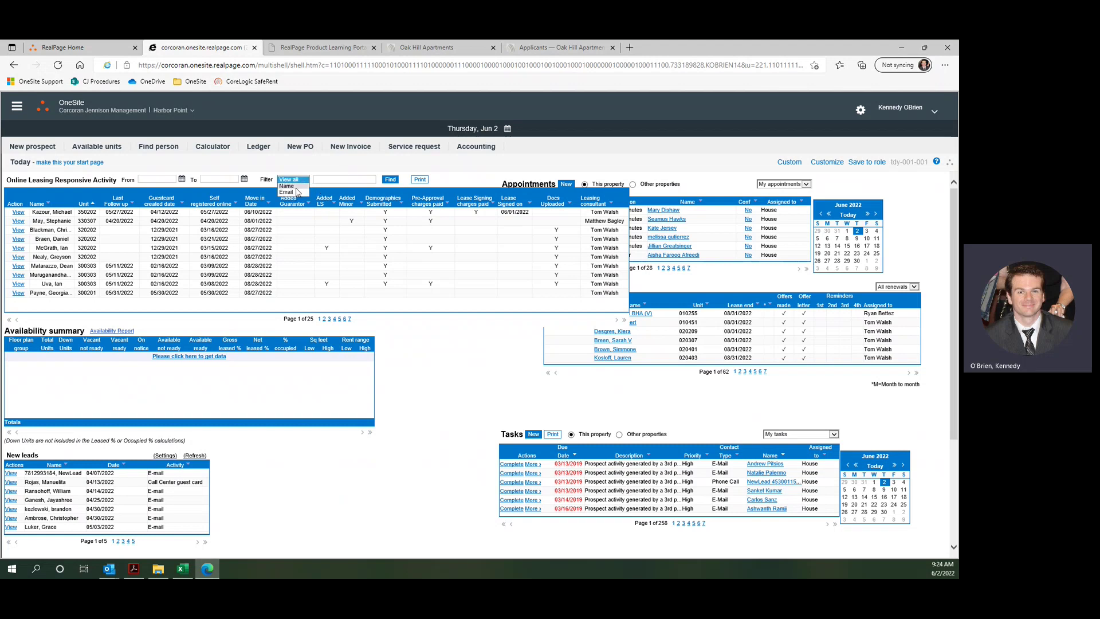
click(304, 202)
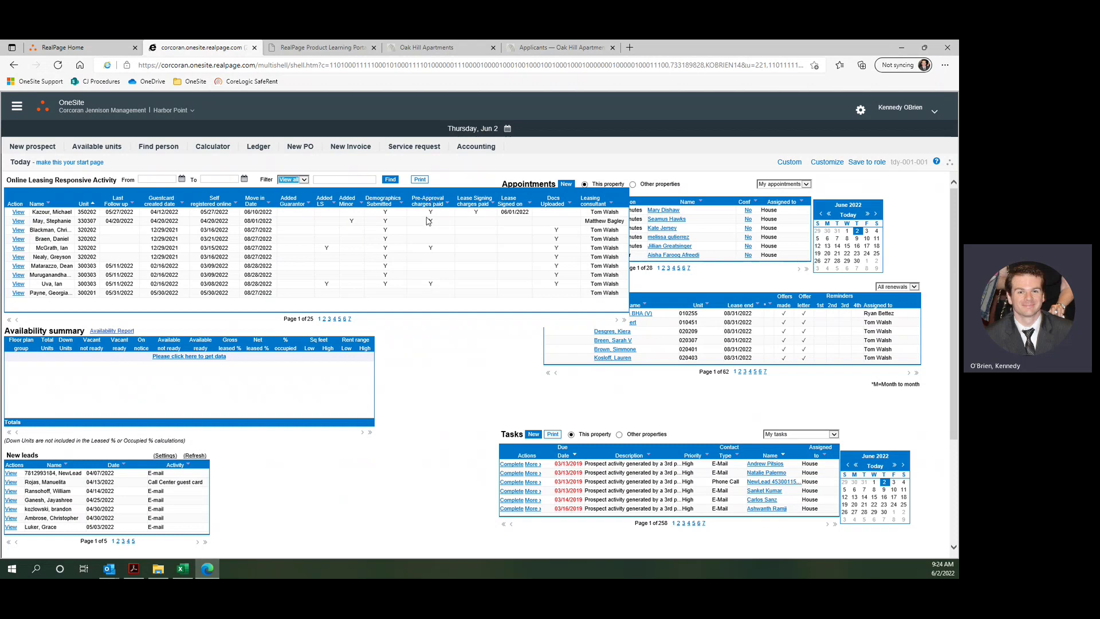